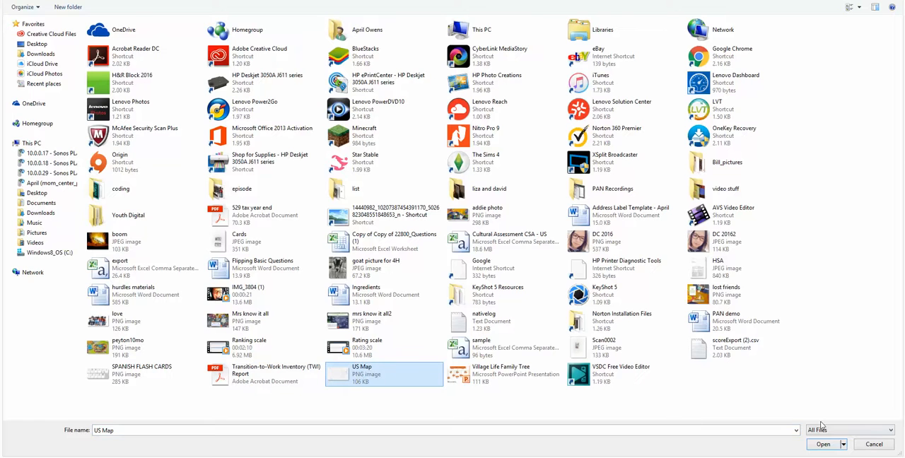
- Load the US Map image into the hotspot question and enter "Which state is Montana?" as the question text
click(824, 444)
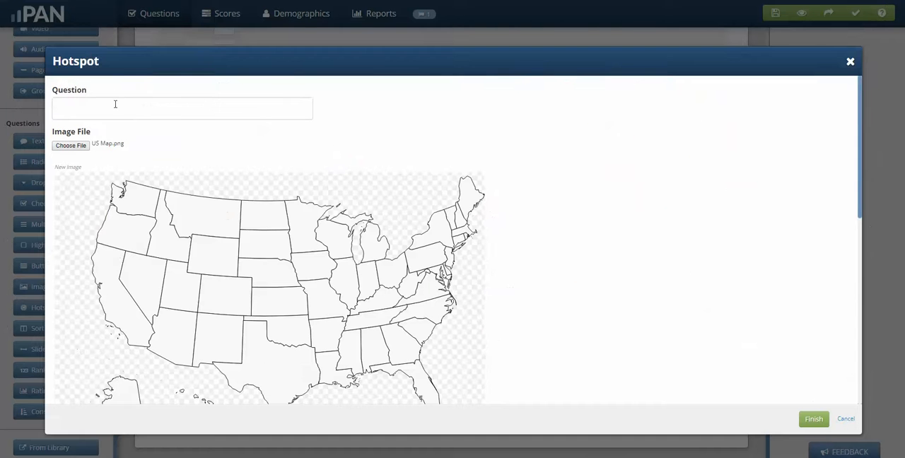
click(115, 107)
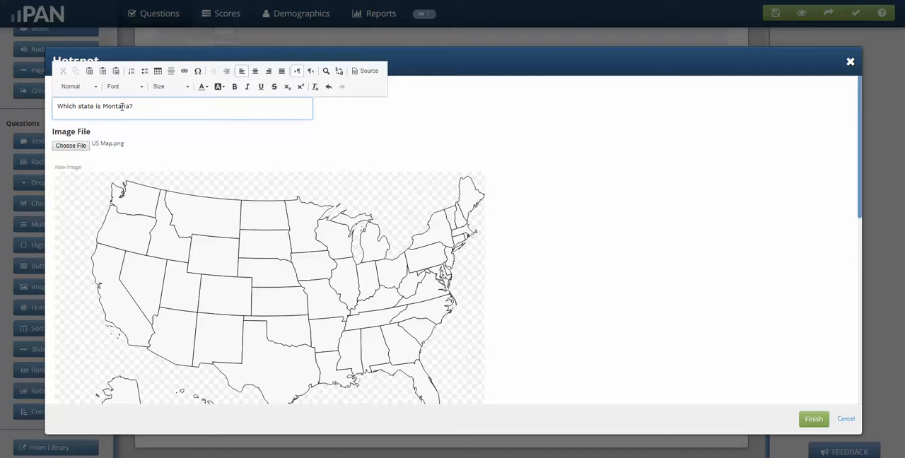
- Get the coordinates of Wyoming's northwest corner, set the answer region's distance to Left 278 px and Top 131 px, and finish the question
scroll(566, 246, down, 2)
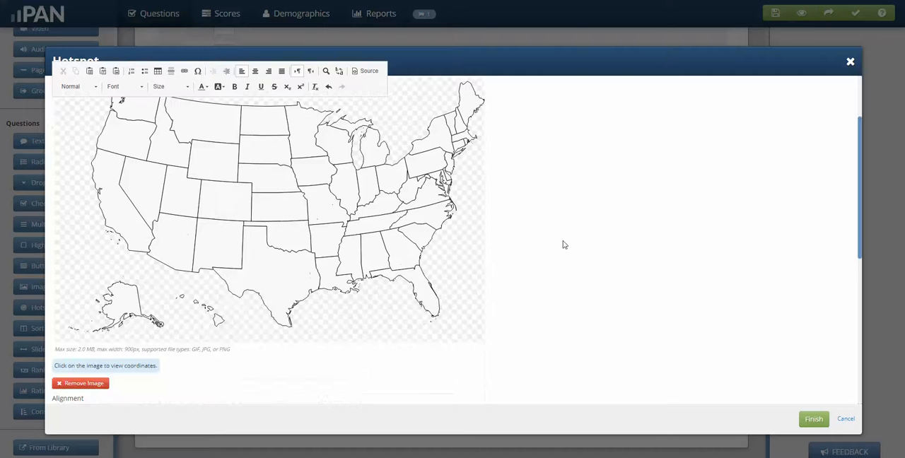
click(186, 144)
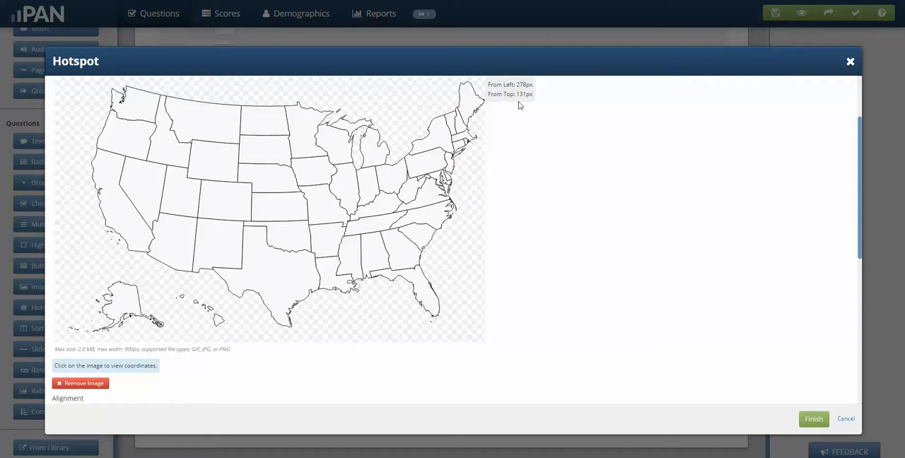
scroll(327, 317, down, 5)
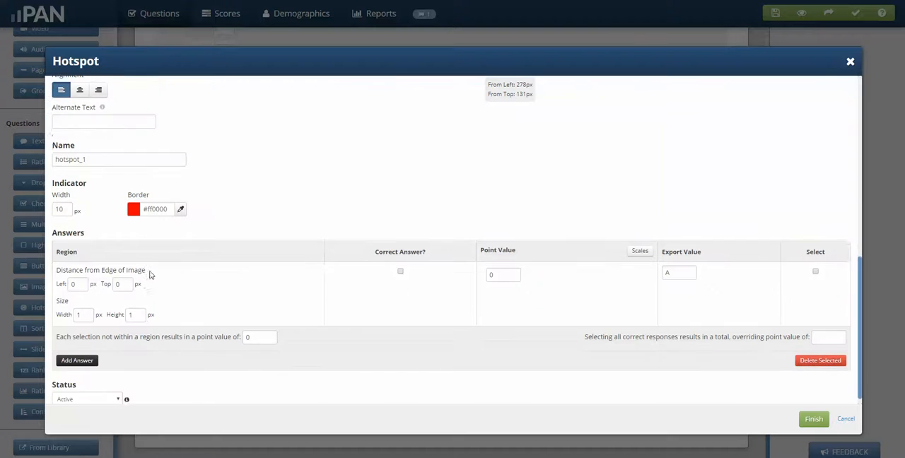
drag(81, 272, 56, 272)
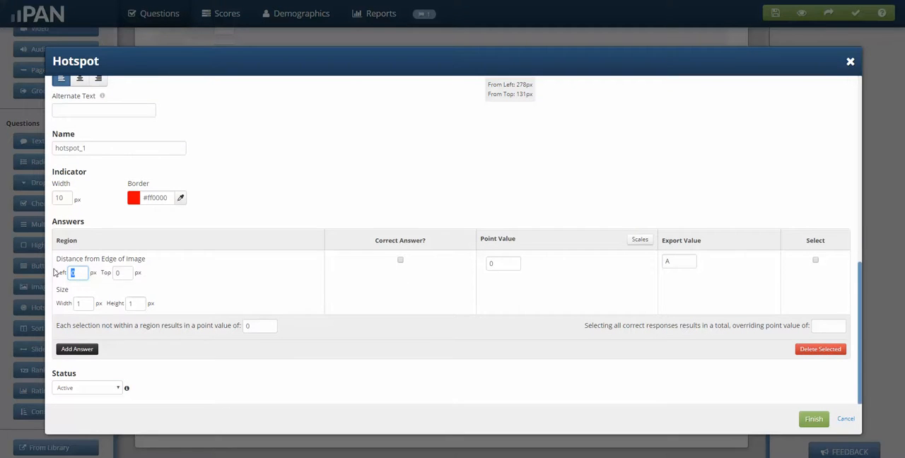
text(278)
key(Tab)
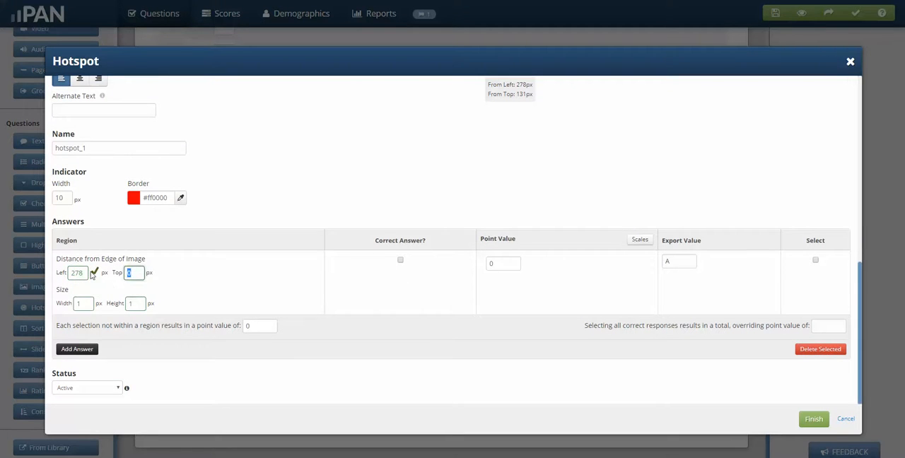
text(131)
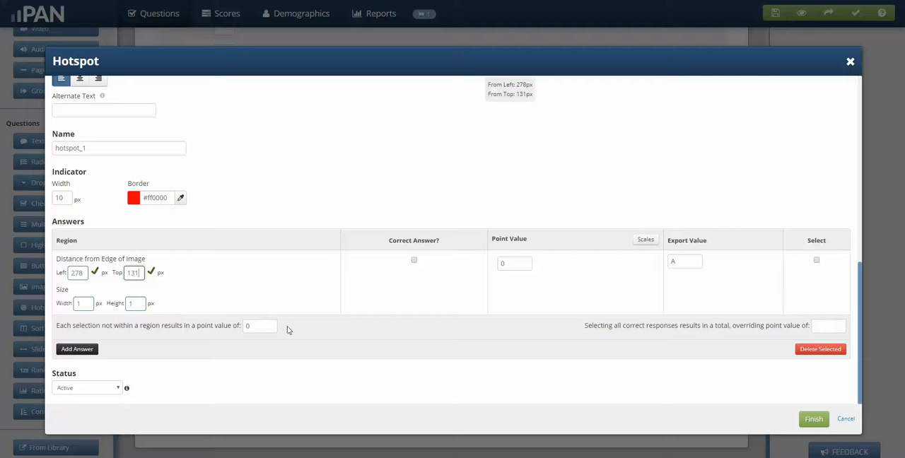
click(819, 421)
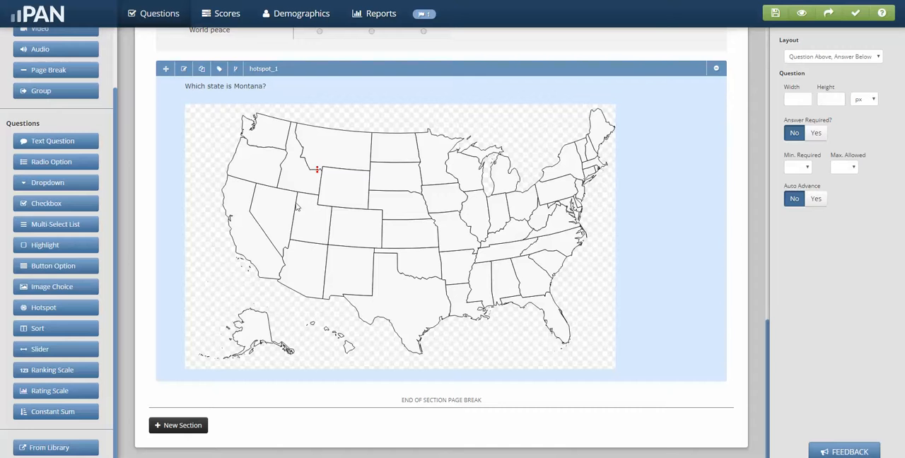
- Reopen the hotspot question and set the answer region's size to 100 px wide and 100 px high
click(184, 69)
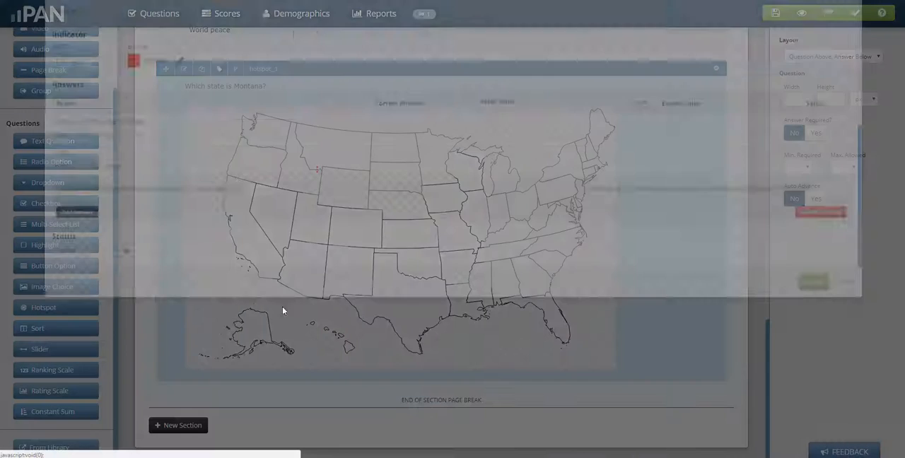
scroll(280, 351, down, 10)
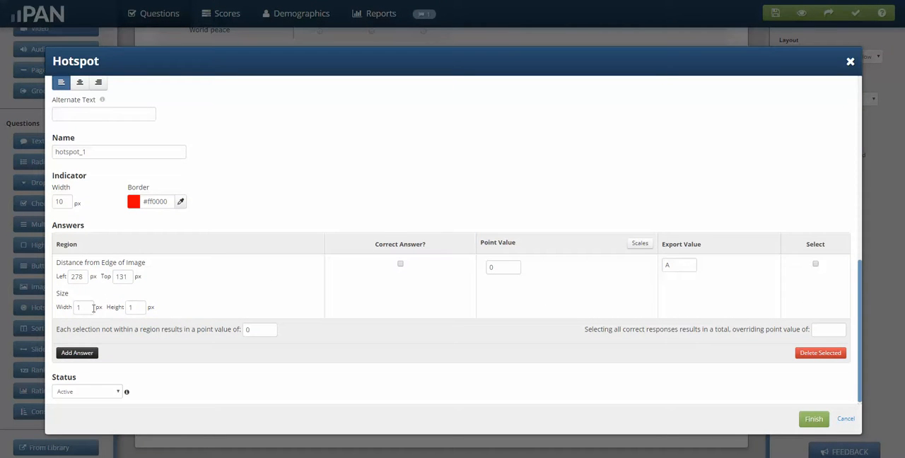
click(94, 308)
text(0)
key(Tab)
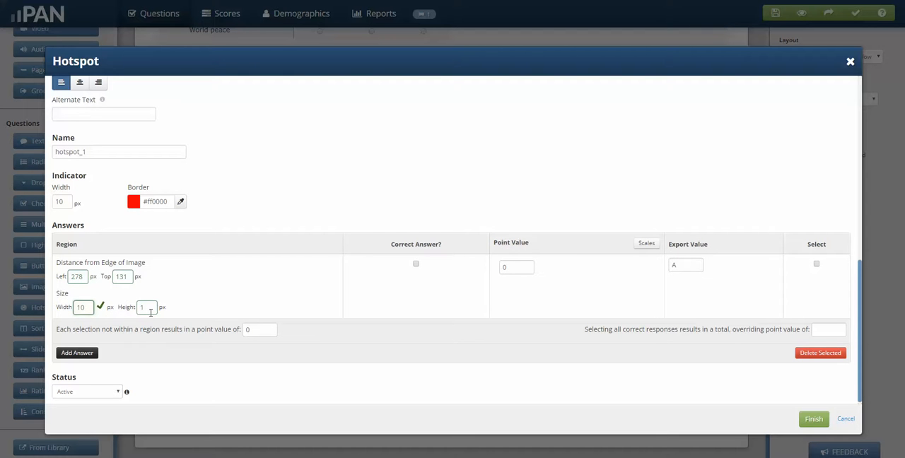
text(100)
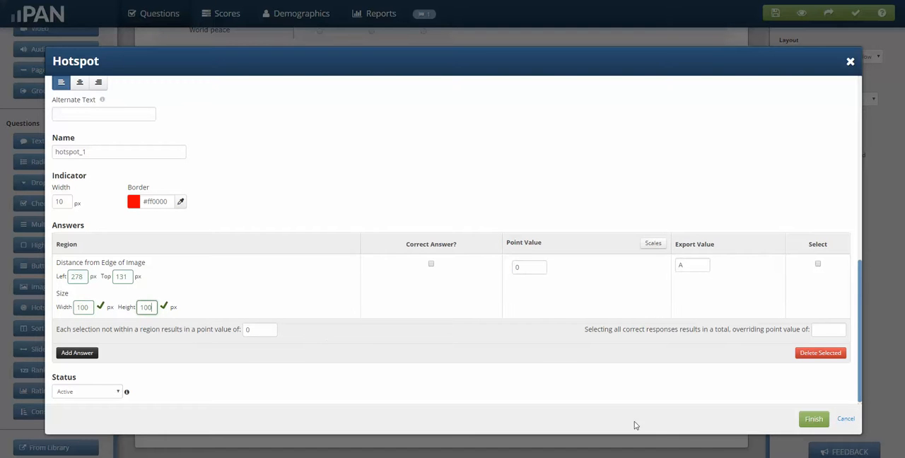
click(814, 420)
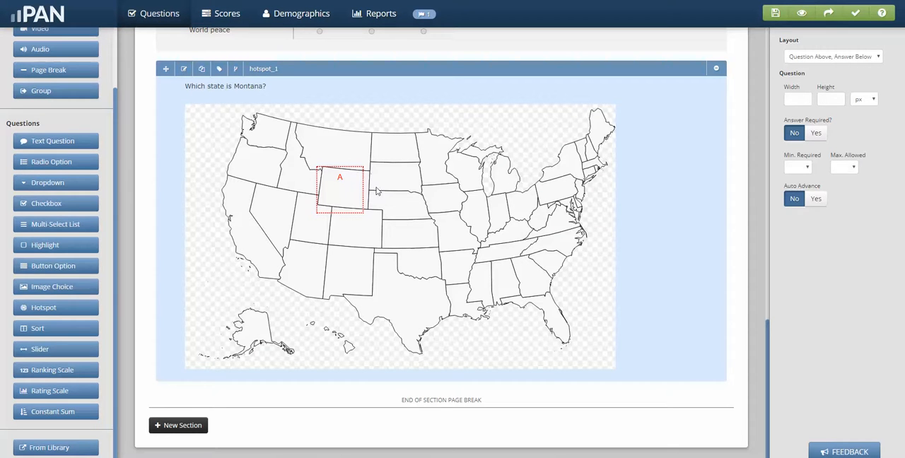
- Refine the hotspot's answer region to 120 px wide, with edge distances of Left 273 px and Top 130 px
click(183, 70)
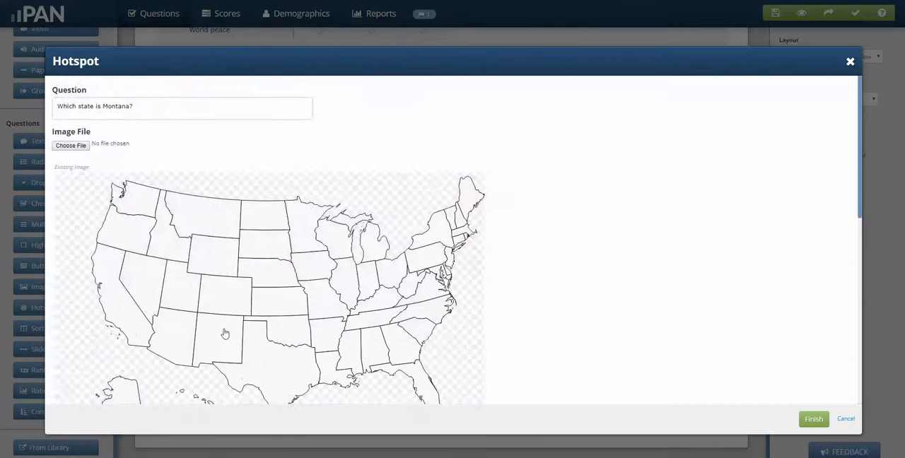
scroll(224, 334, down, 10)
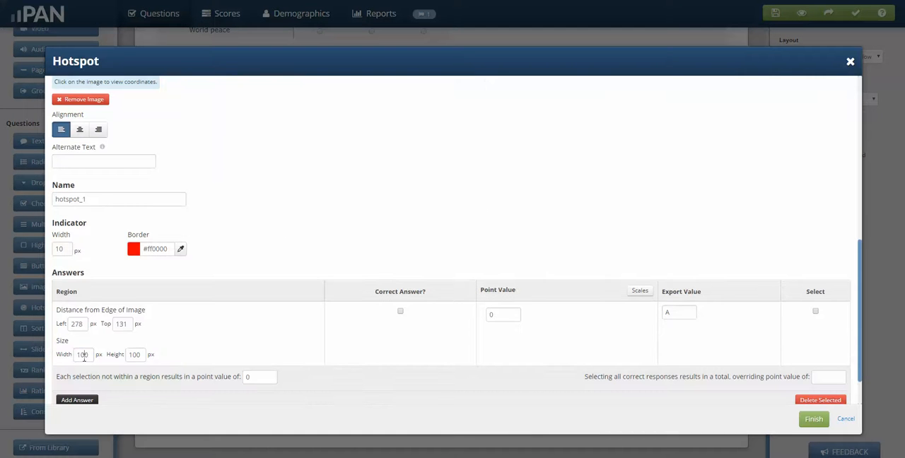
click(83, 355)
text(120)
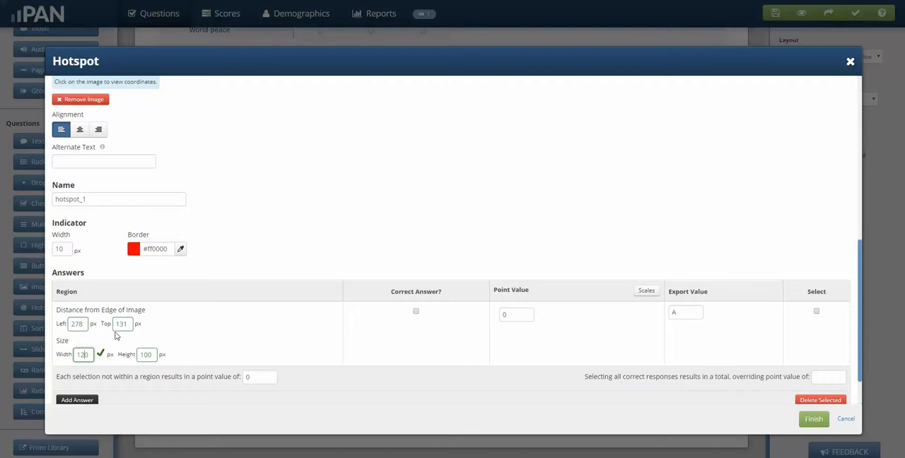
click(83, 326)
key(BackSpace)
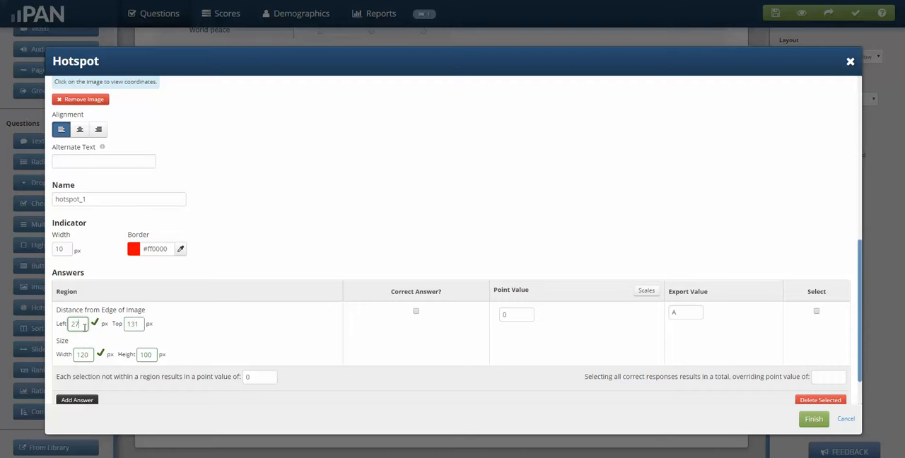
click(143, 323)
key(BackSpace)
text(0)
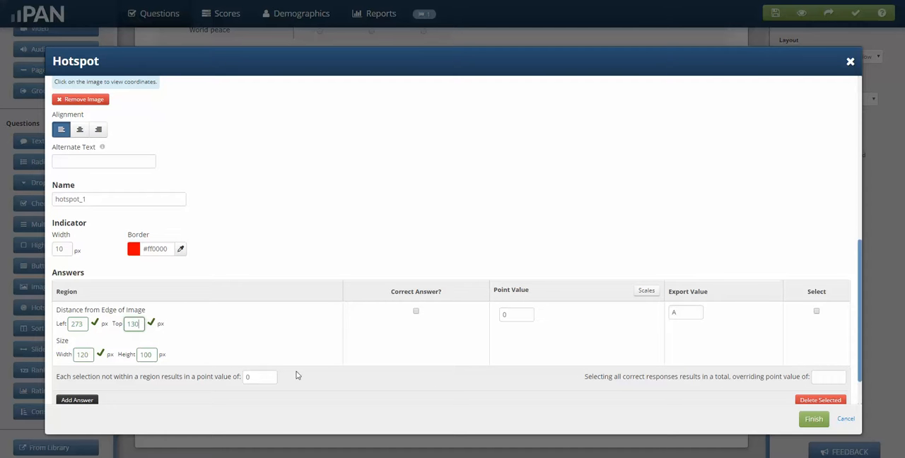
click(808, 419)
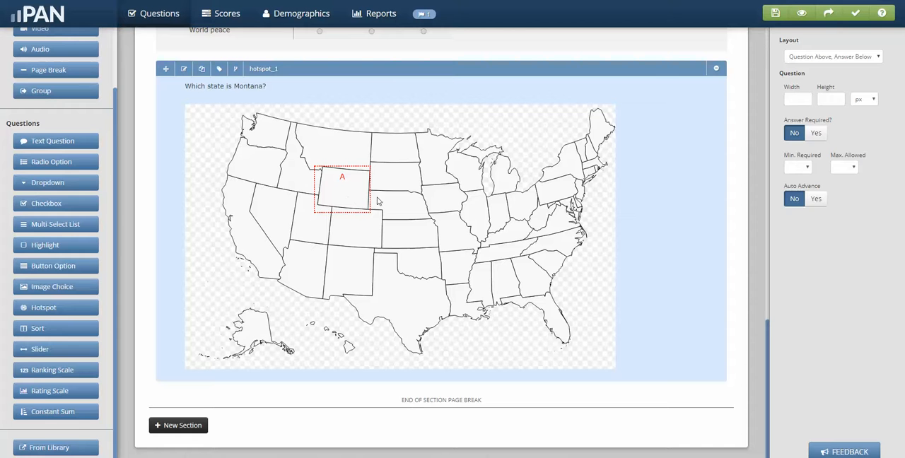
- Mark hotspot region A as a correct answer and give it a point value of 1
click(183, 68)
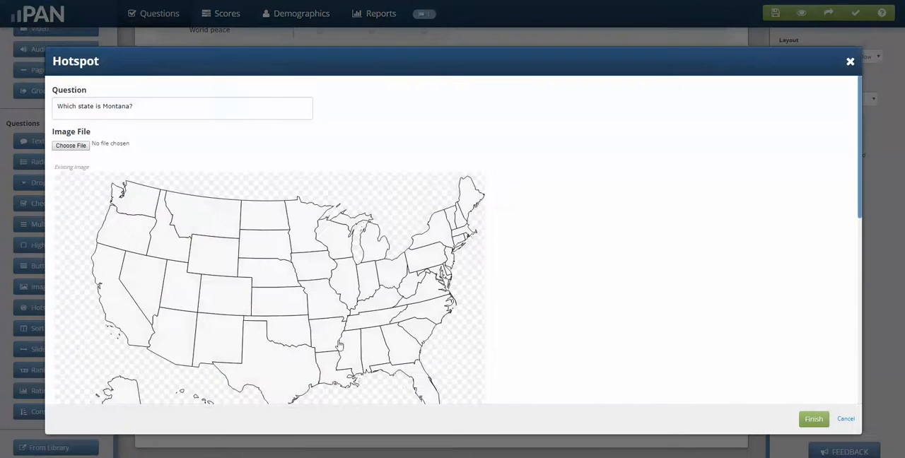
scroll(335, 345, down, 8)
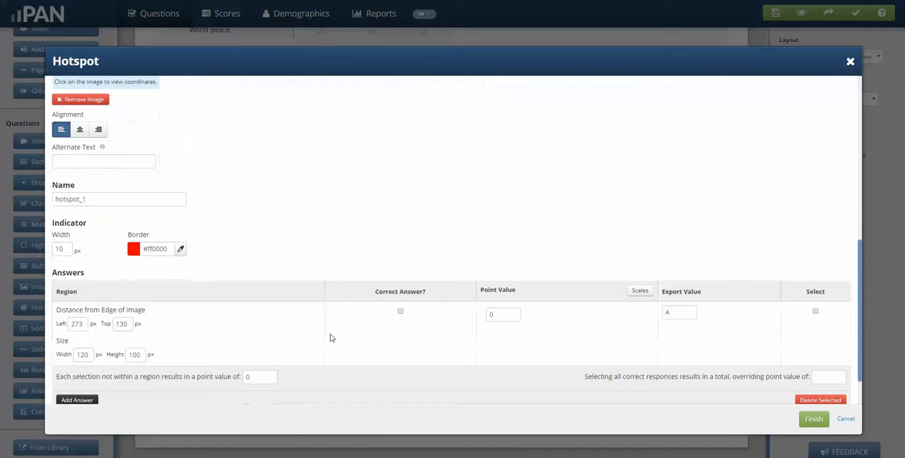
scroll(279, 322, down, 2)
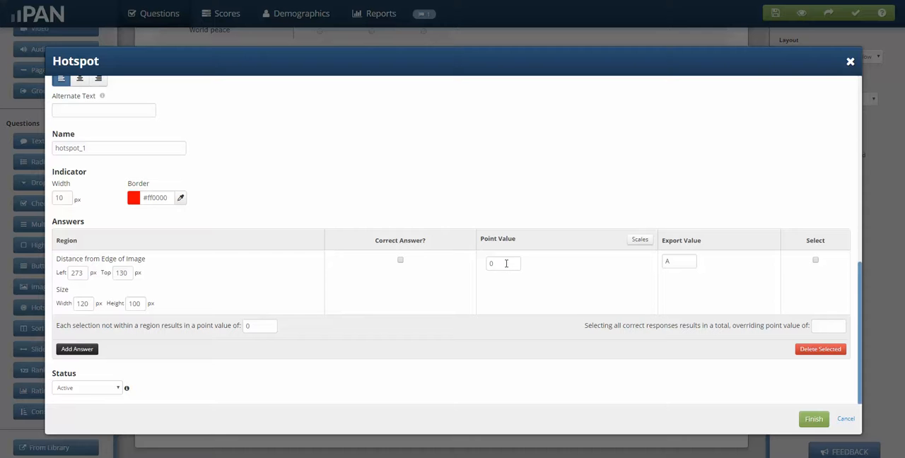
click(400, 260)
text(1)
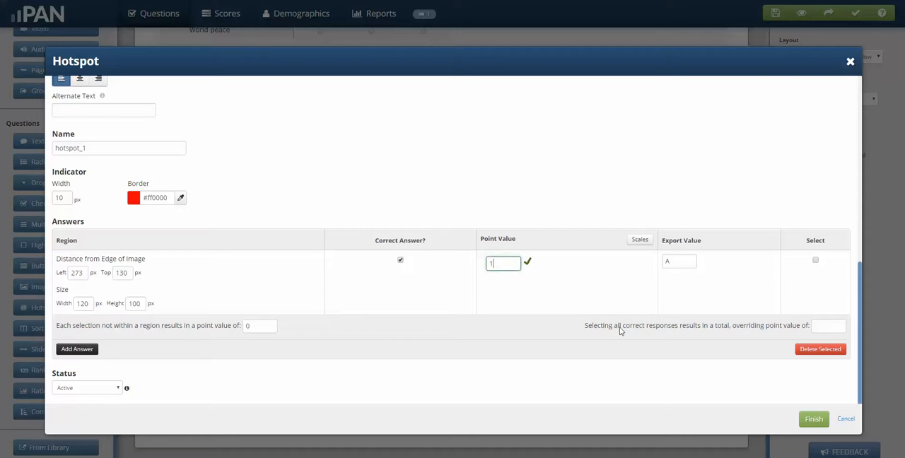
click(813, 420)
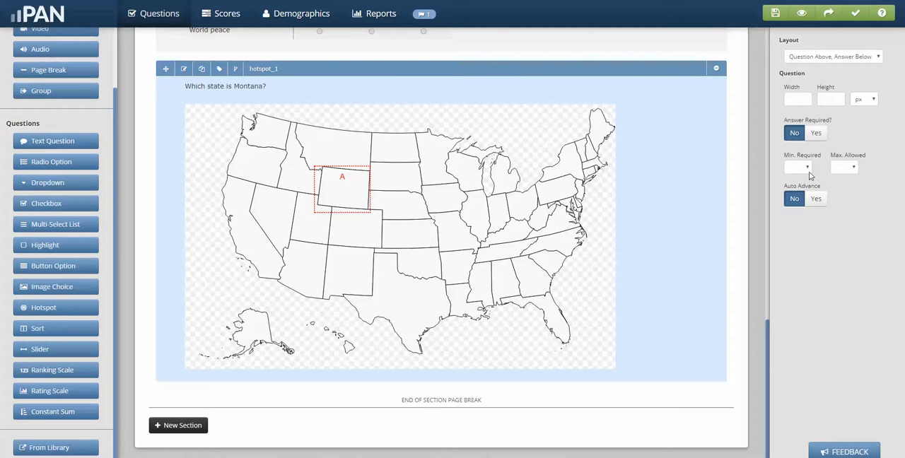
click(807, 168)
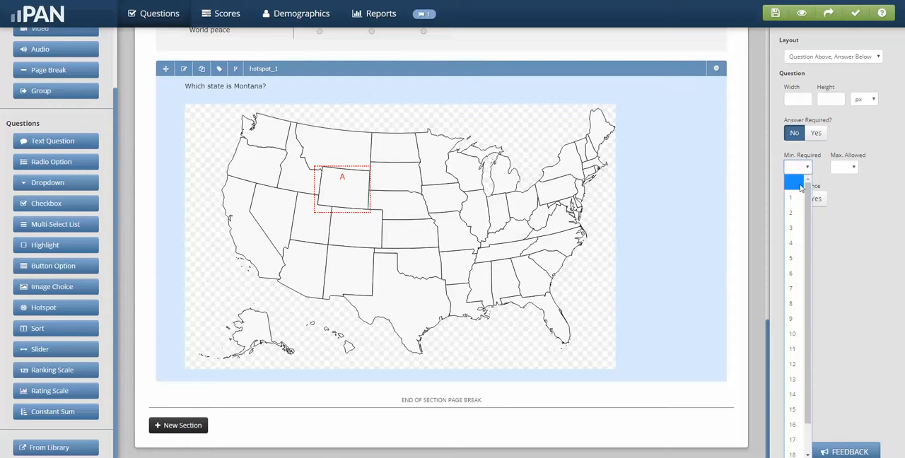
click(794, 199)
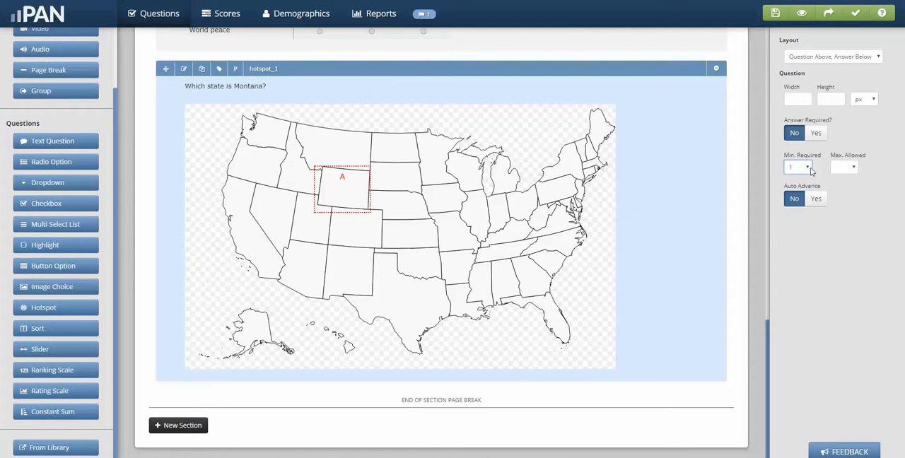
click(807, 168)
click(796, 184)
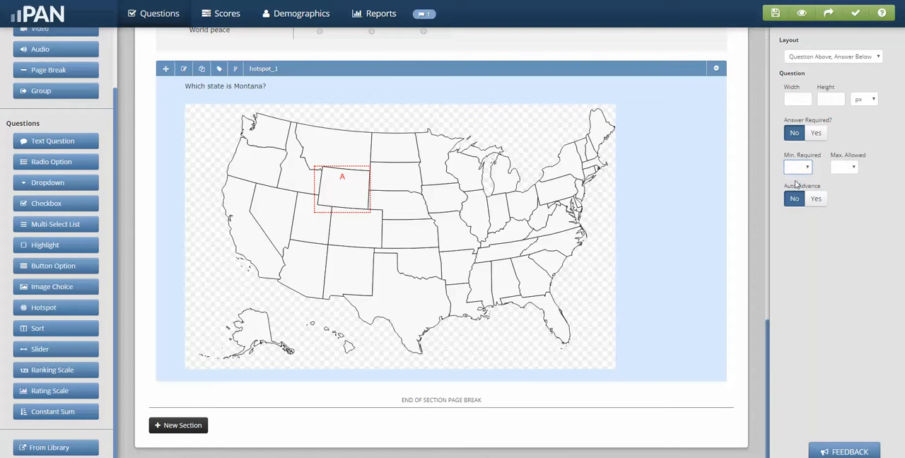
- Set the maximum number of allowed selections for the hotspot question to 1
click(853, 168)
click(838, 200)
- Move the hotspot question up past the other questions so it is the first item in Section #1
scroll(500, 226, up, 5)
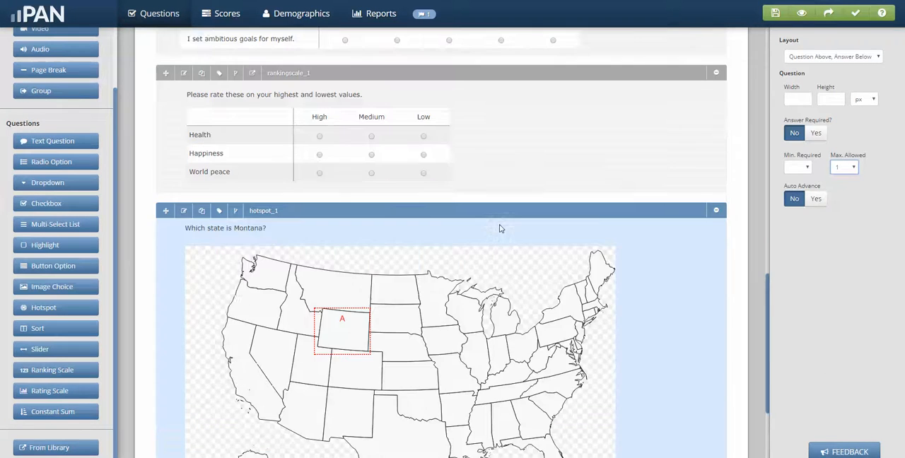
scroll(476, 254, down, 3)
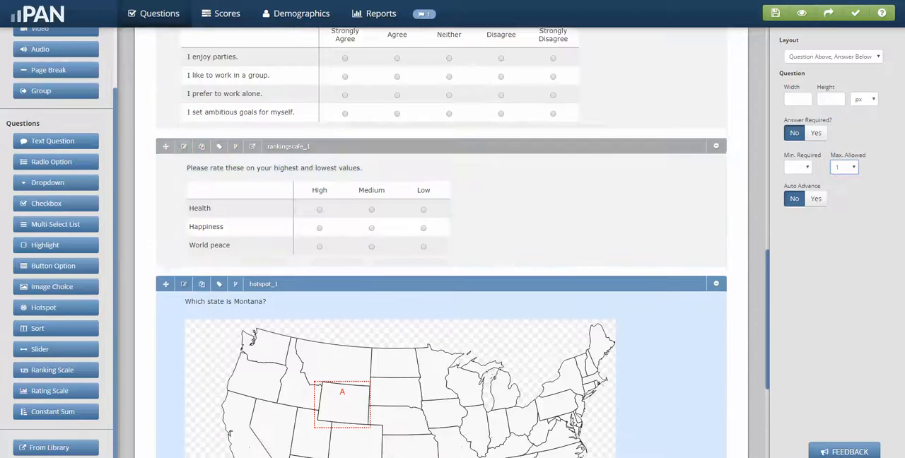
drag(166, 187, 172, 72)
scroll(441, 242, up, 5)
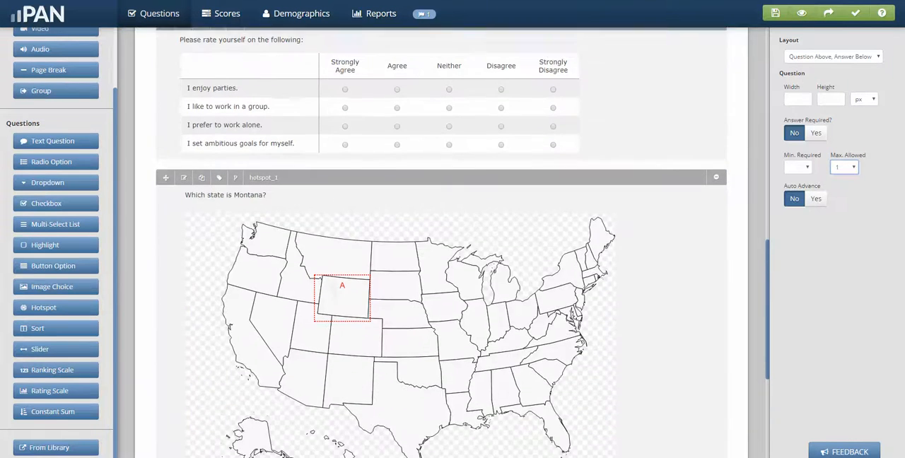
scroll(441, 243, up, 1)
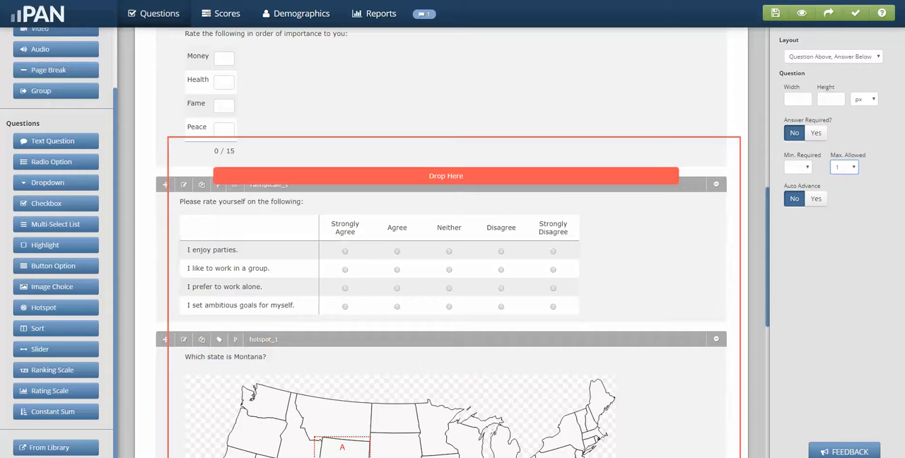
drag(166, 339, 172, 71)
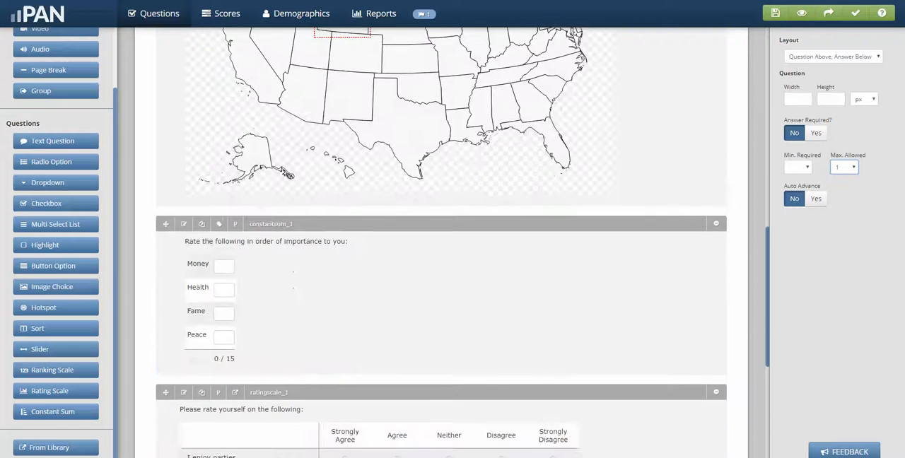
scroll(441, 242, up, 3)
scroll(441, 243, up, 2)
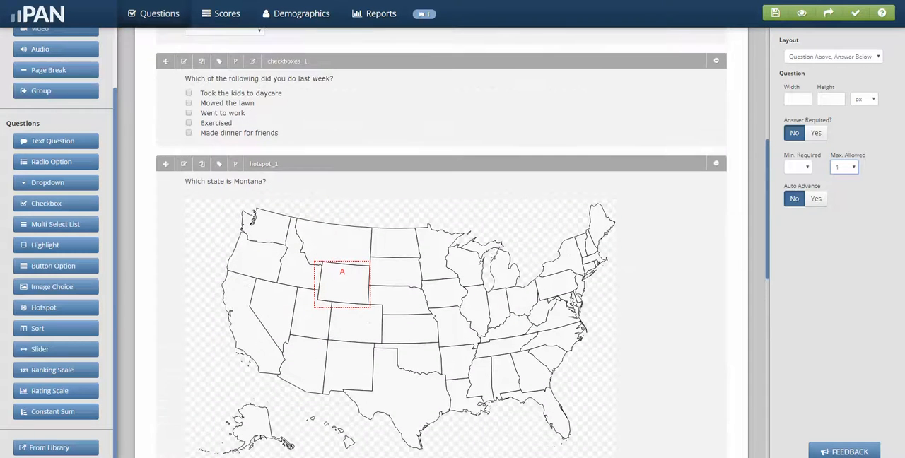
drag(167, 164, 165, 61)
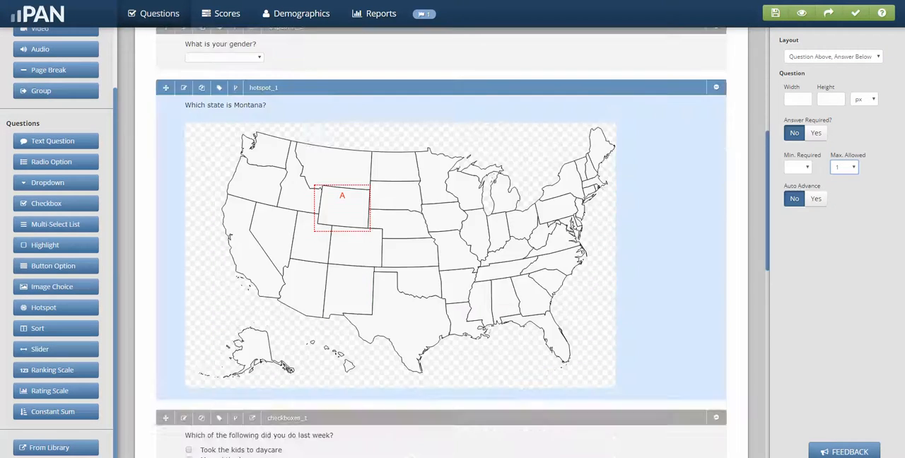
scroll(441, 242, up, 5)
scroll(441, 242, up, 1)
drag(166, 333, 170, 85)
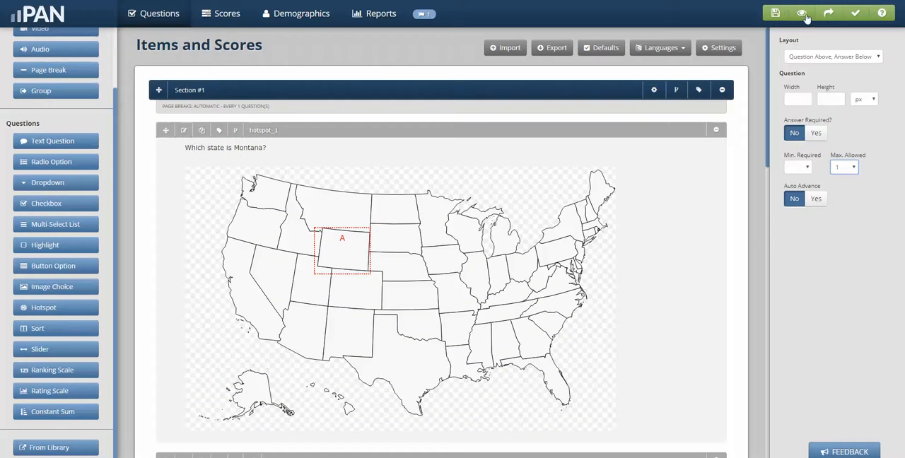
- Open the assessment preview and answer the capital of Indiana question with Indianapolis, continuing to the following page
click(801, 12)
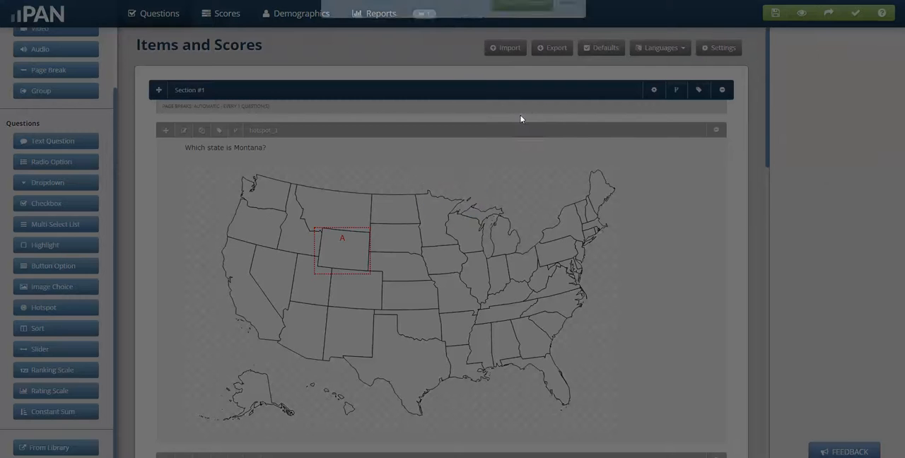
click(508, 147)
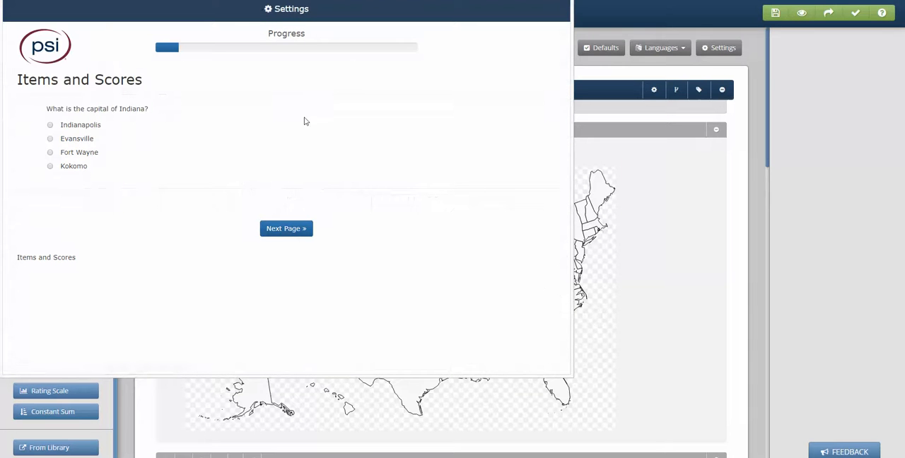
click(50, 126)
click(279, 234)
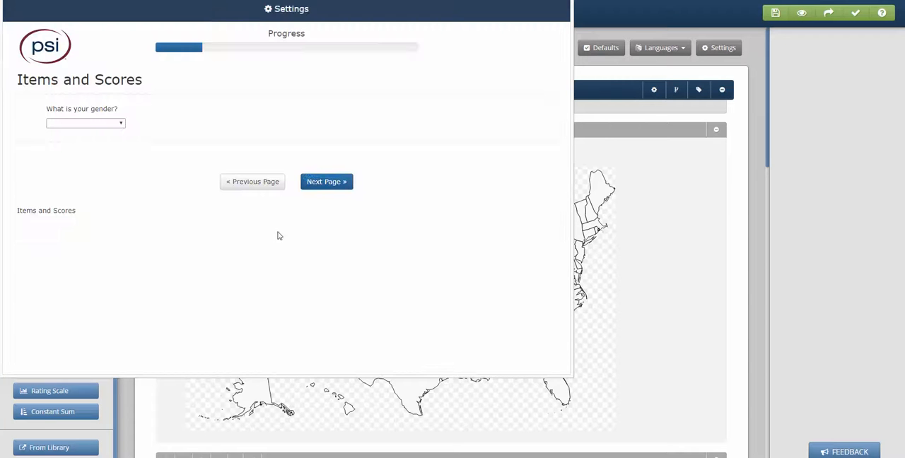
- Page through the preview in a maximized window, leaving questions unanswered, up to the question rating Health, Money, Fame and Peace
click(327, 182)
click(325, 247)
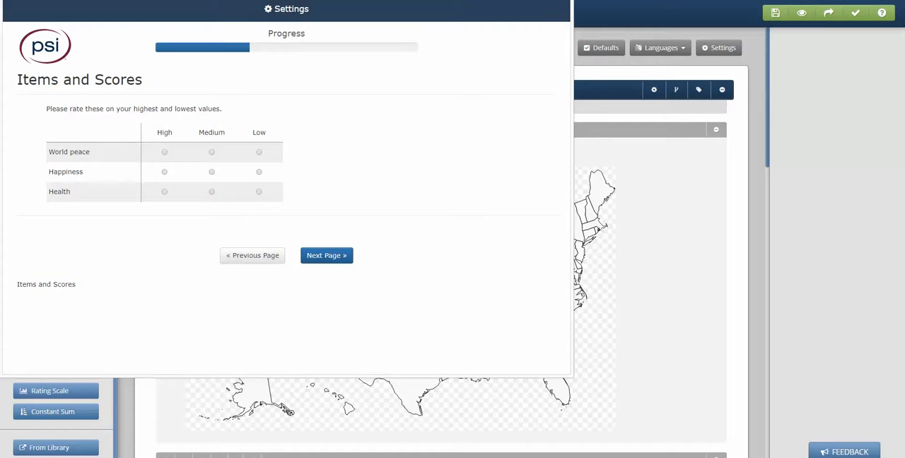
click(335, 291)
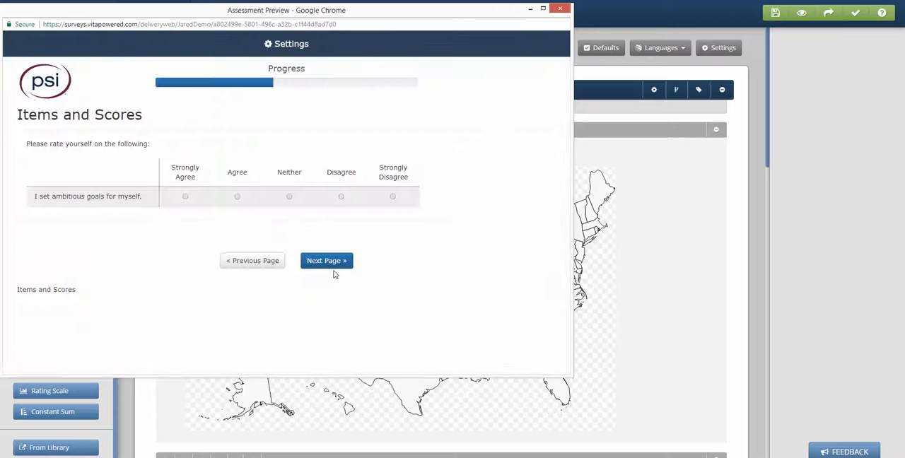
click(334, 265)
click(333, 265)
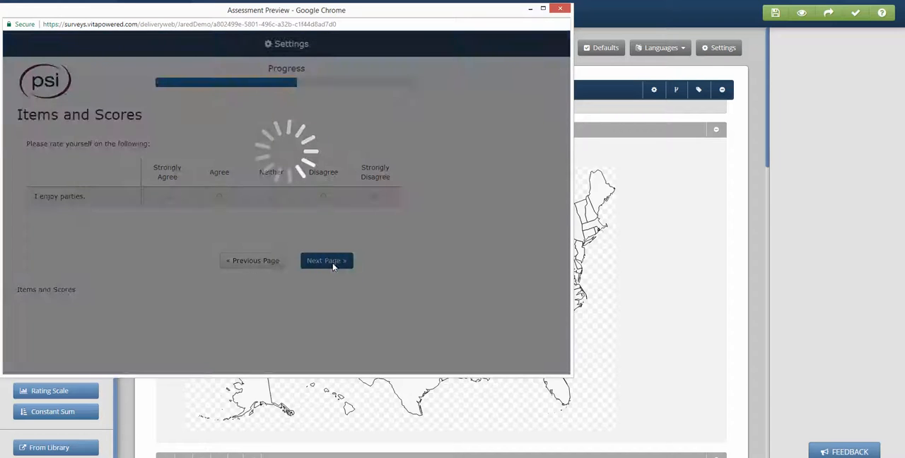
click(334, 265)
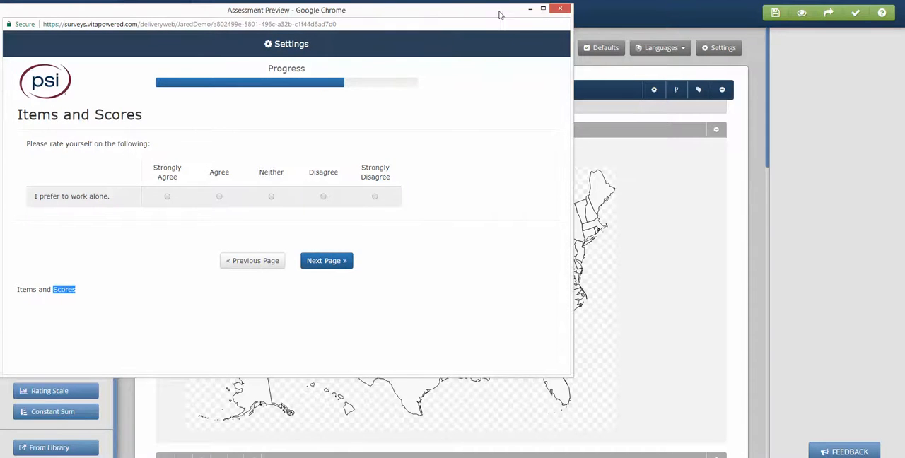
click(543, 9)
click(507, 225)
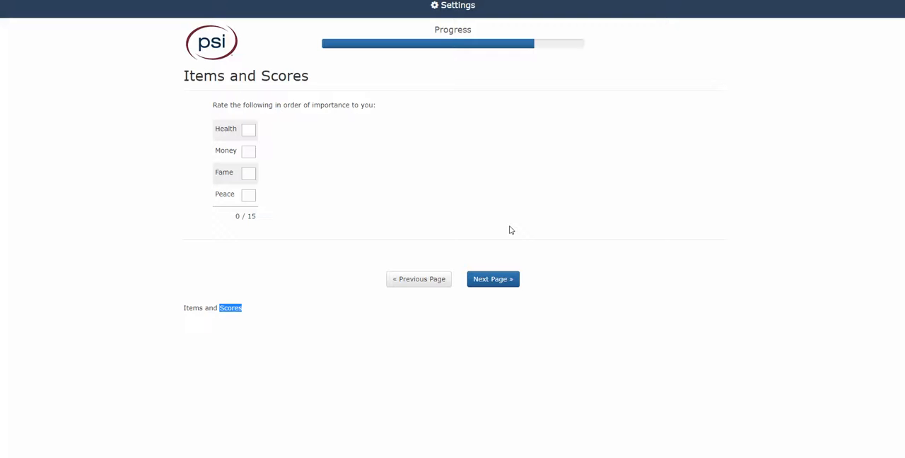
click(508, 279)
click(501, 247)
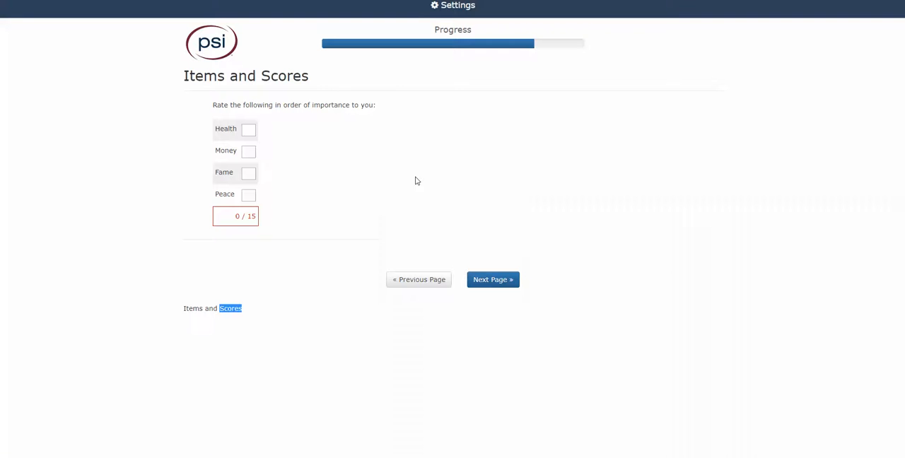
- Allocate the 15 points among the listed values, giving Health 7 and Money 4, and continue to the Montana map question
click(251, 131)
text(7)
click(249, 152)
text(4)
text(1)
click(495, 281)
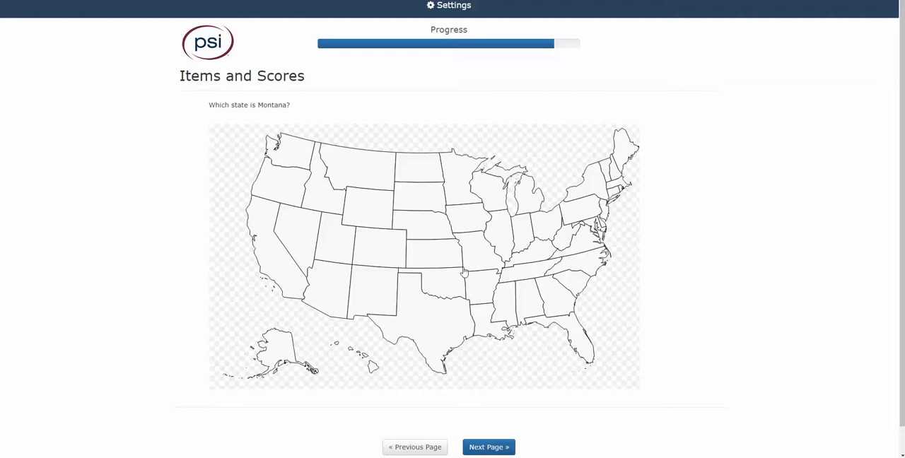
- Test the hotspot by marking different places on the US map, finishing inside the answer region, and leave the preview
click(363, 208)
click(496, 225)
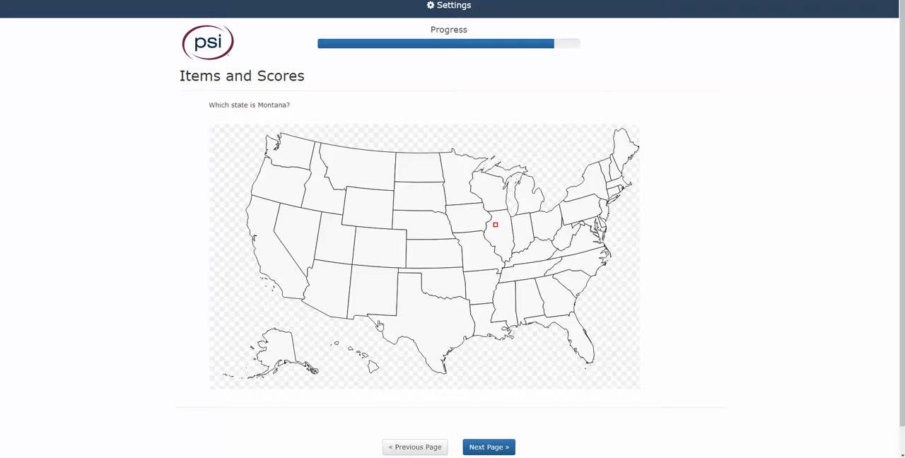
click(363, 208)
click(270, 238)
click(384, 300)
click(370, 201)
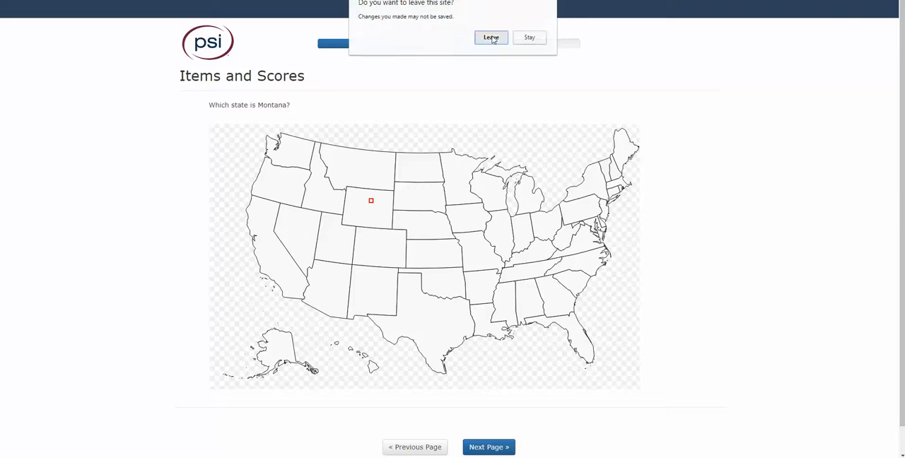
click(488, 36)
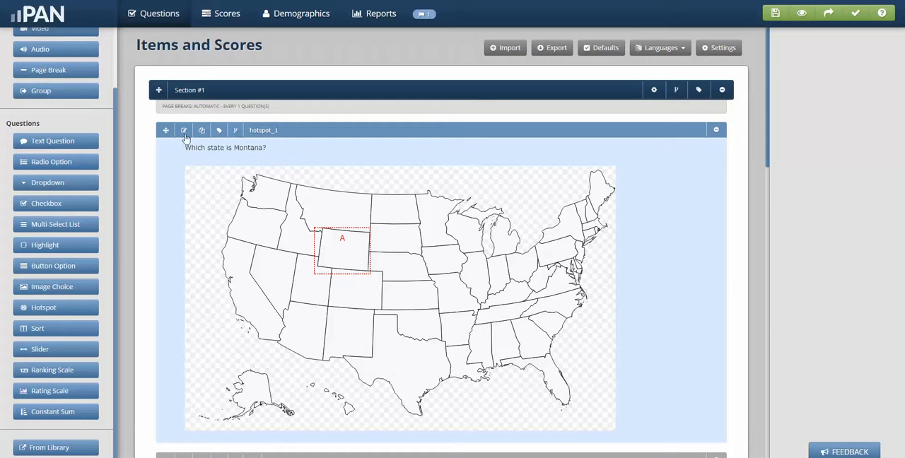
- Edit the Montana hotspot question and set its indicator width to 50 px
click(184, 131)
scroll(61, 276, down, 6)
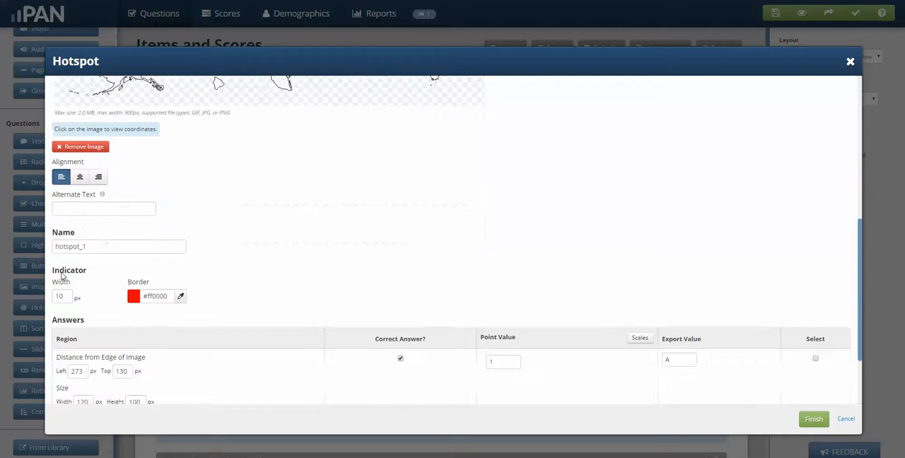
click(67, 297)
key(BackSpace)
- Change the hotspot indicator's border color to turquoise #00ffd8 and finish editing the question
click(179, 296)
drag(168, 345, 298, 345)
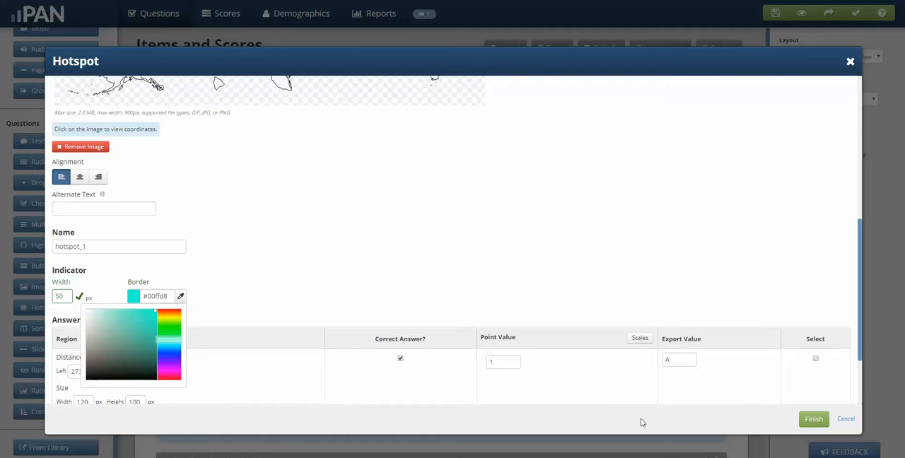
click(813, 419)
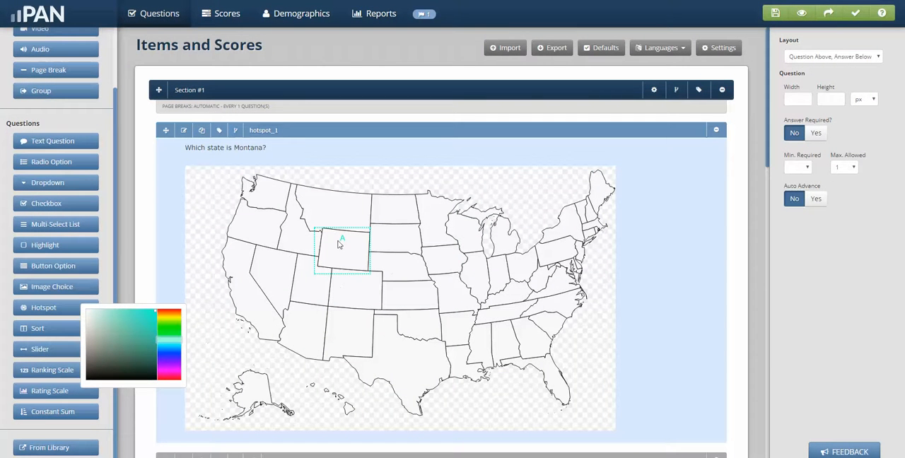
click(754, 279)
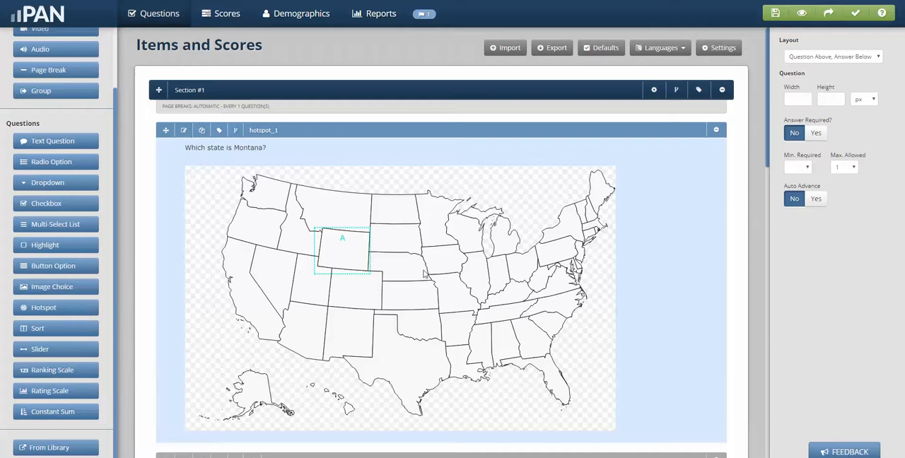
scroll(424, 276, down, 2)
scroll(424, 276, up, 1)
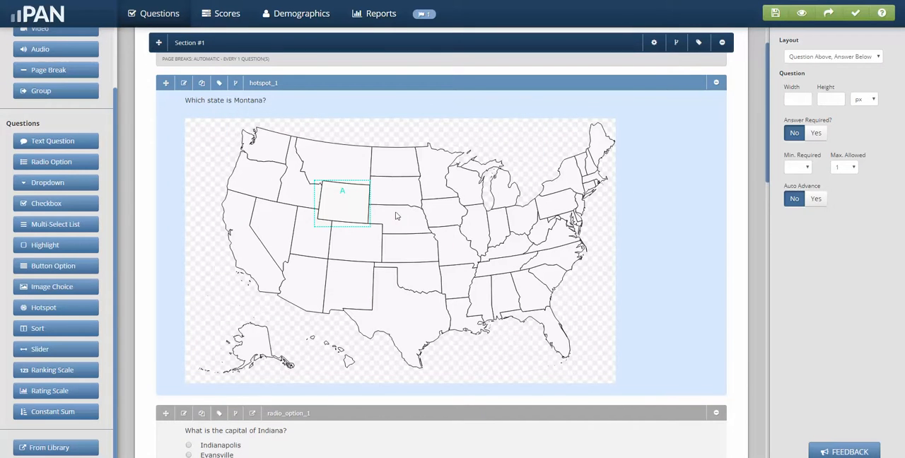